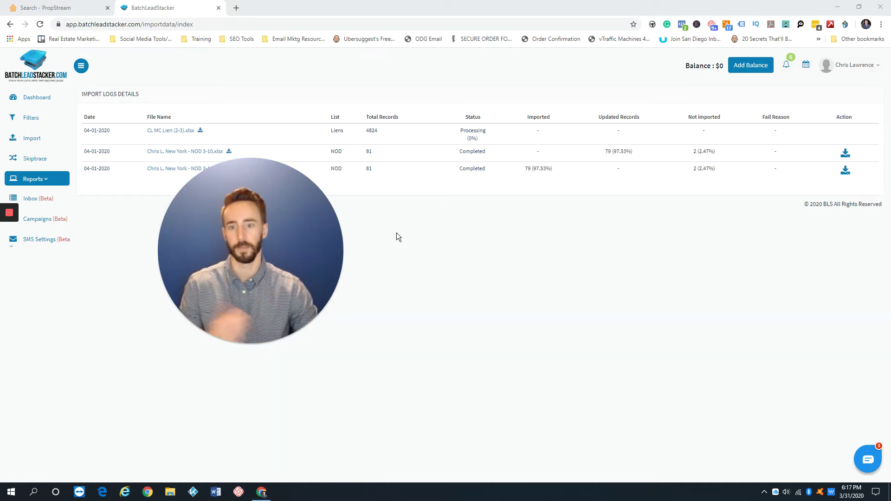
# Step: Check the import log: CL MC Lien (2-3).xlsx, 4824 records, is still processing
pyautogui.moveTo(324, 254)
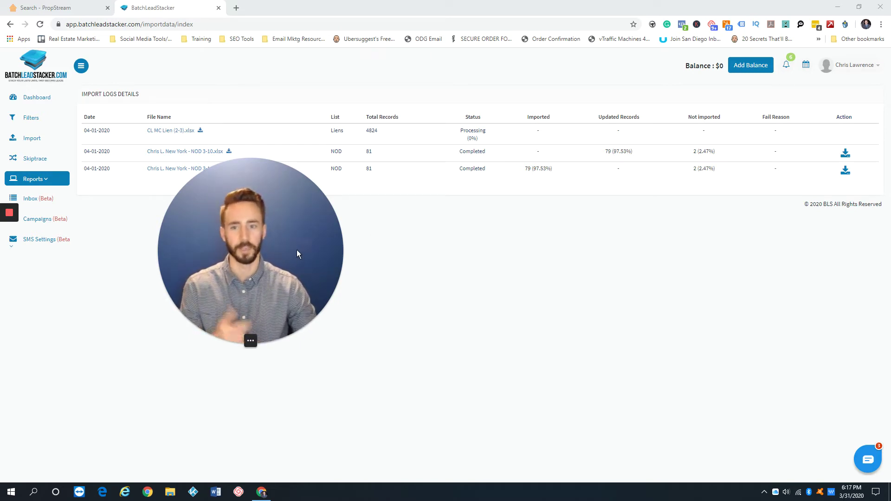
pyautogui.click(251, 341)
pyautogui.click(244, 341)
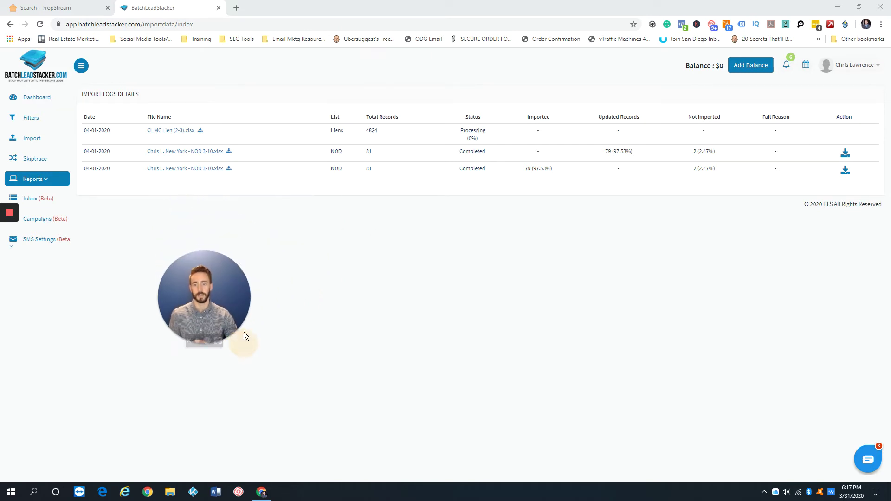
# Step: In PropStream, look over saved searches and the property characteristics and ownership criteria
pyautogui.moveTo(183, 325); pyautogui.dragTo(77, 408)
pyautogui.click(55, 7)
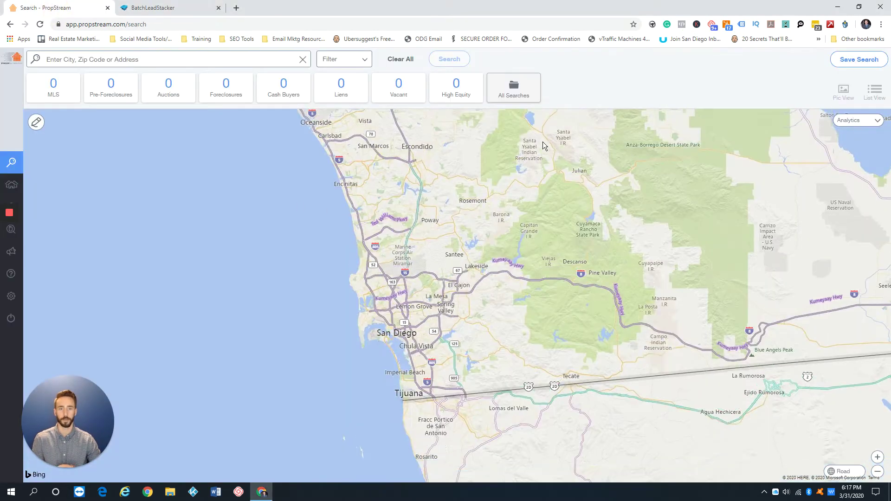
pyautogui.click(514, 88)
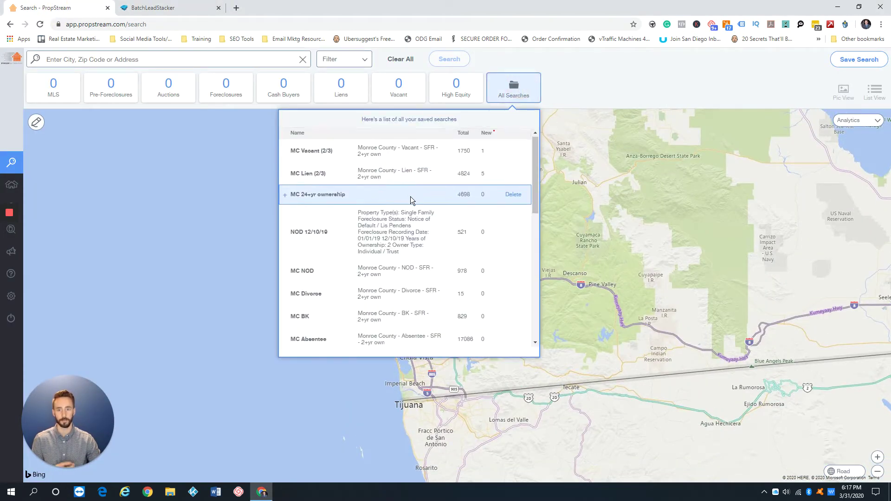
pyautogui.scroll(-3, 410, 198)
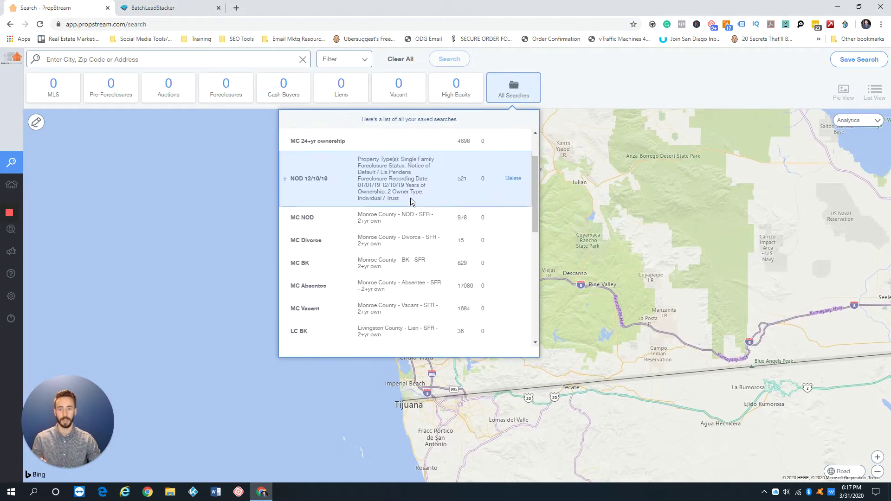
pyautogui.click(338, 64)
pyautogui.click(81, 167)
pyautogui.click(86, 171)
pyautogui.click(85, 211)
pyautogui.click(84, 213)
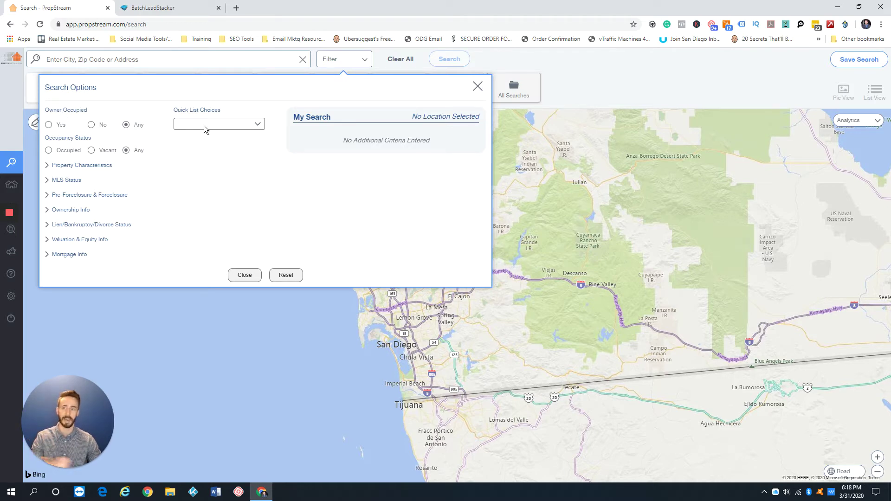
# Step: Load the saved search MC Vacant (2/3), showing 1410 properties
pyautogui.click(604, 76)
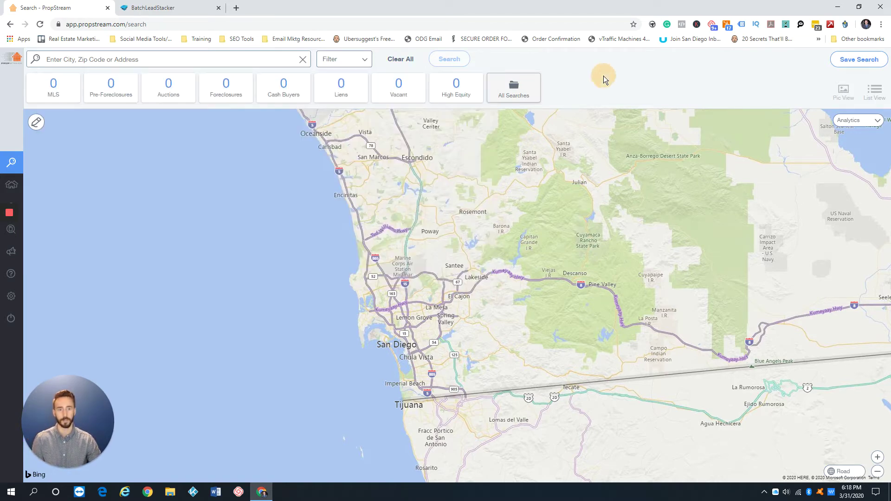
pyautogui.click(513, 87)
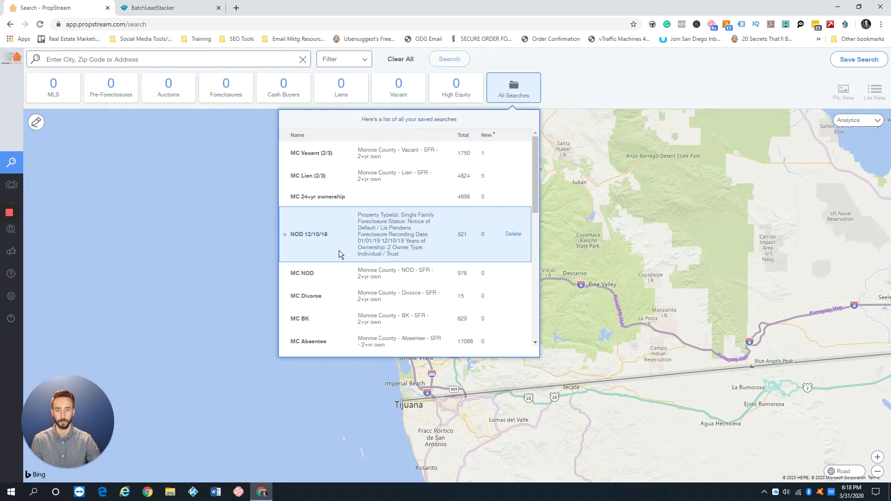
pyautogui.click(394, 158)
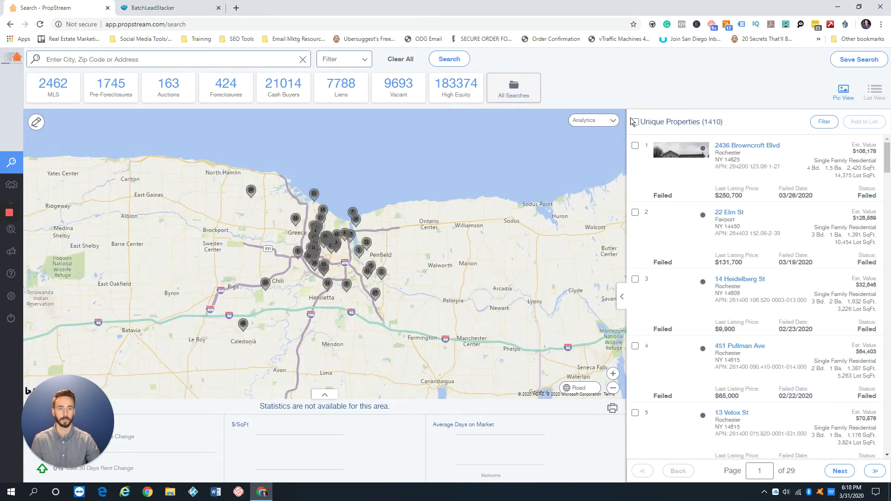
# Step: Select all 1410 vacant properties and display their saved search criteria
pyautogui.click(634, 122)
pyautogui.click(344, 60)
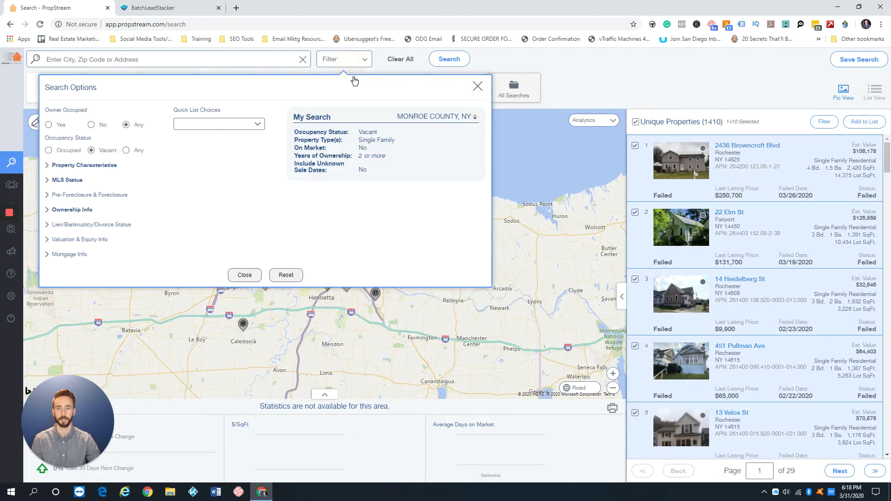
pyautogui.moveTo(398, 138)
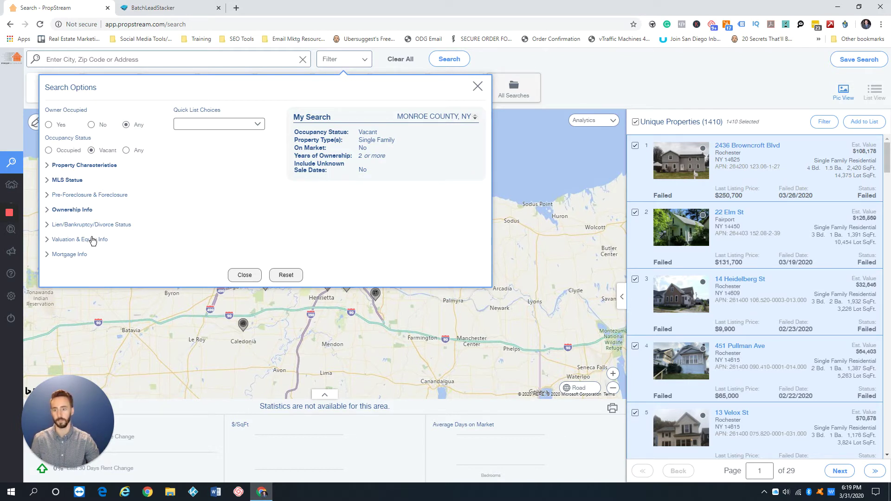
# Step: Set the Estimated Equity % minimum to 50, leaving 1137 properties
pyautogui.click(89, 239)
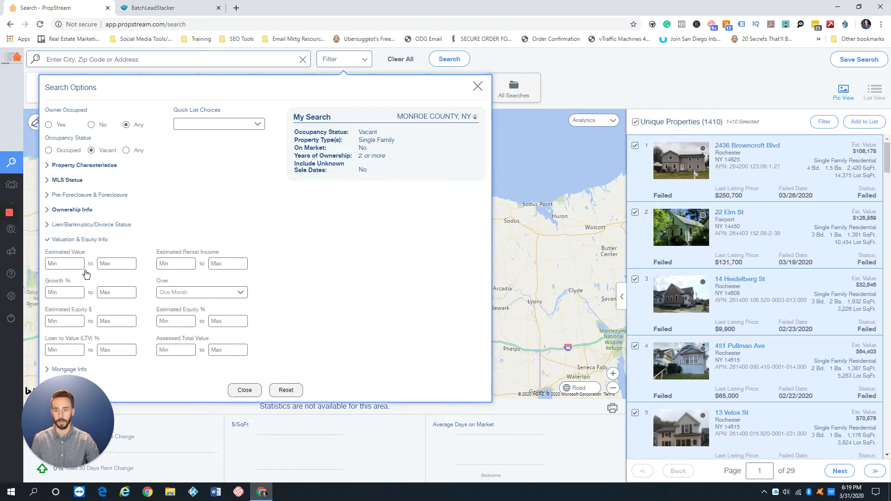
pyautogui.click(186, 322)
pyautogui.write('50')
pyautogui.click(326, 265)
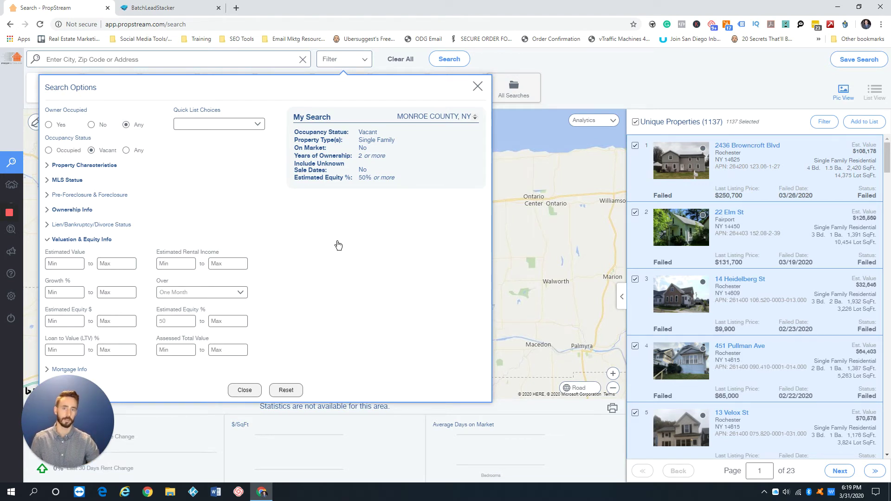
# Step: Back in BatchLeadStacker, highlight the Liens import's date and file name
pyautogui.click(164, 8)
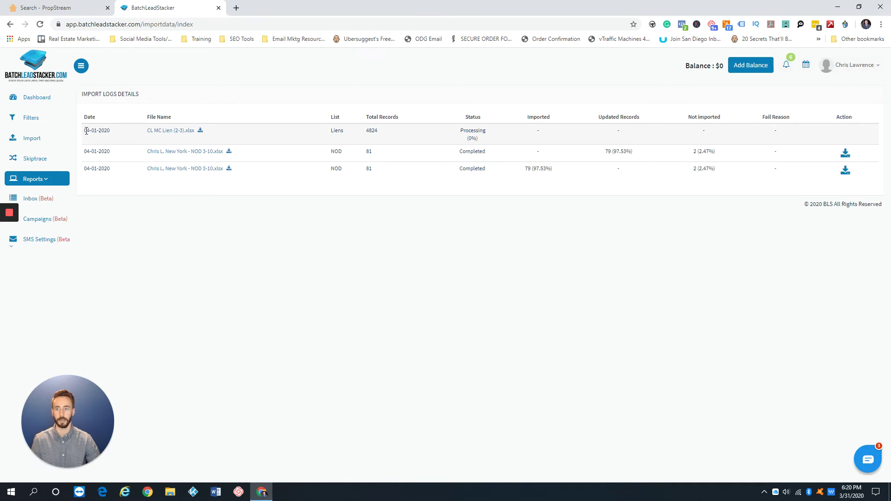
pyautogui.moveTo(87, 131); pyautogui.dragTo(206, 132)
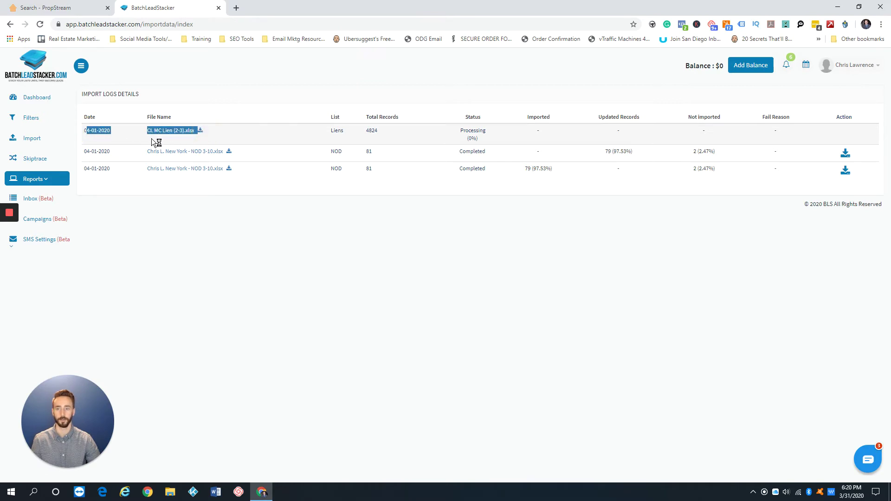
pyautogui.click(226, 72)
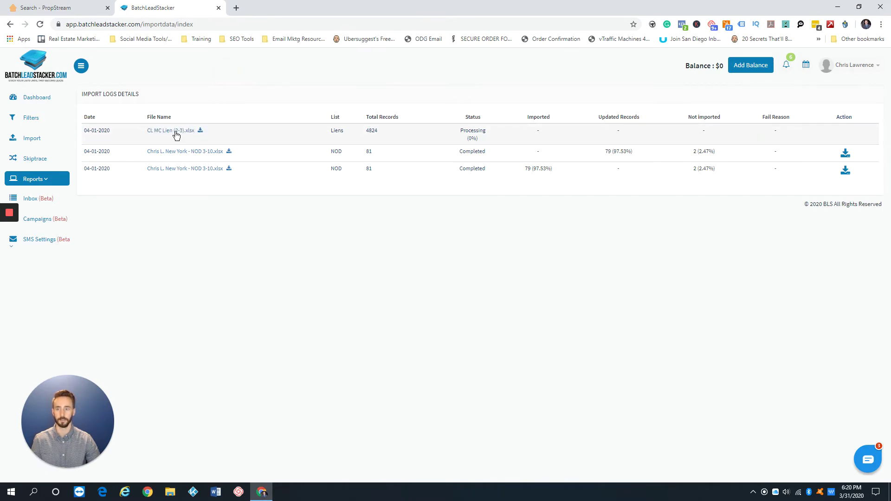
# Step: Filter addresses to those included in the Liens list, apply, and reload the results
pyautogui.click(40, 118)
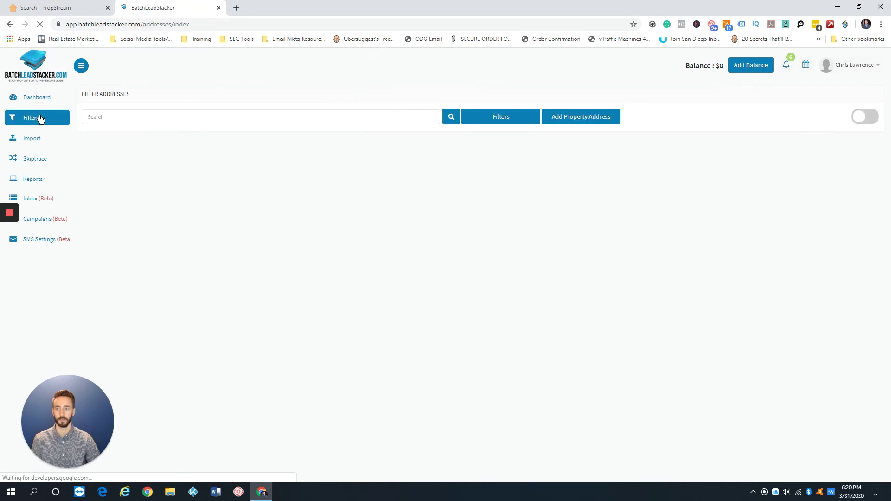
pyautogui.click(505, 122)
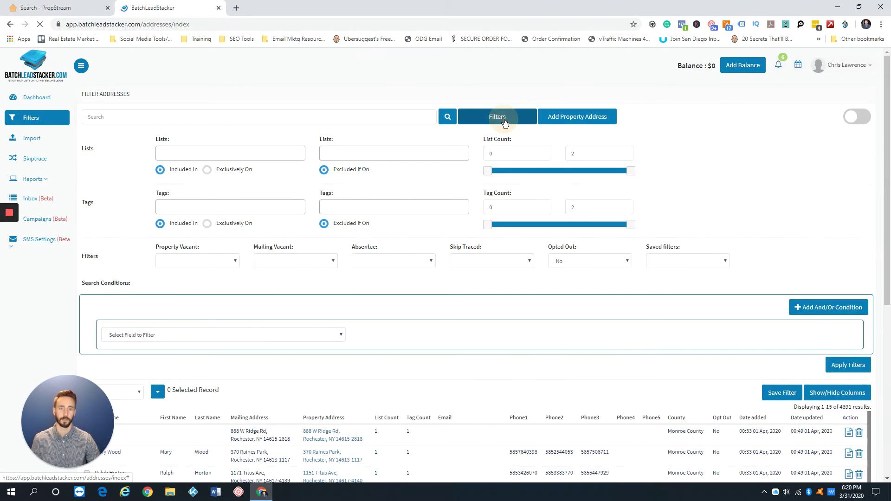
pyautogui.click(229, 153)
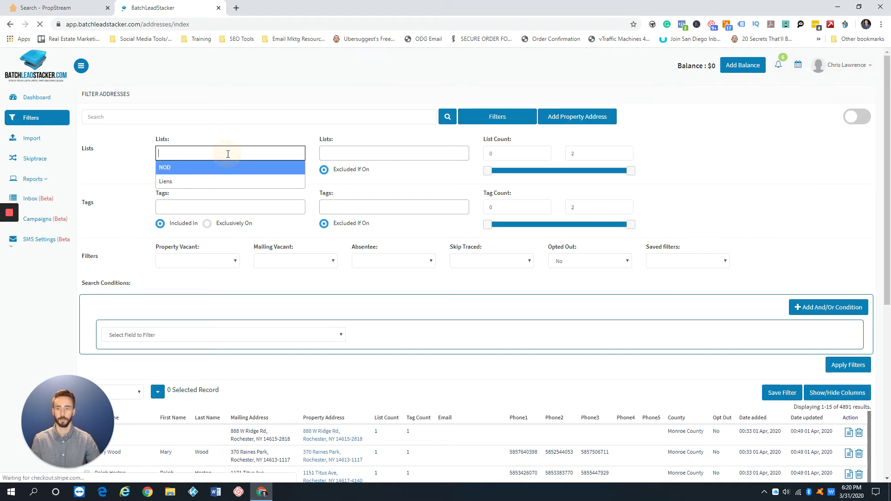
pyautogui.click(197, 182)
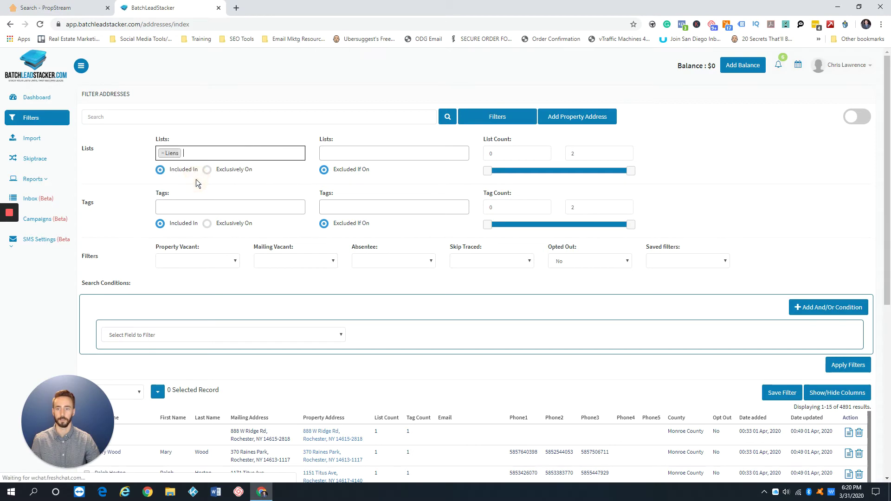
pyautogui.click(846, 365)
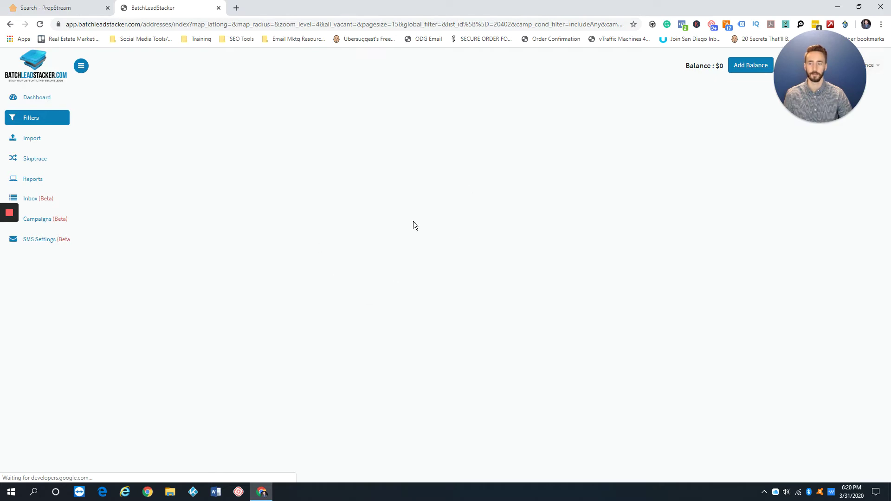
pyautogui.click(40, 24)
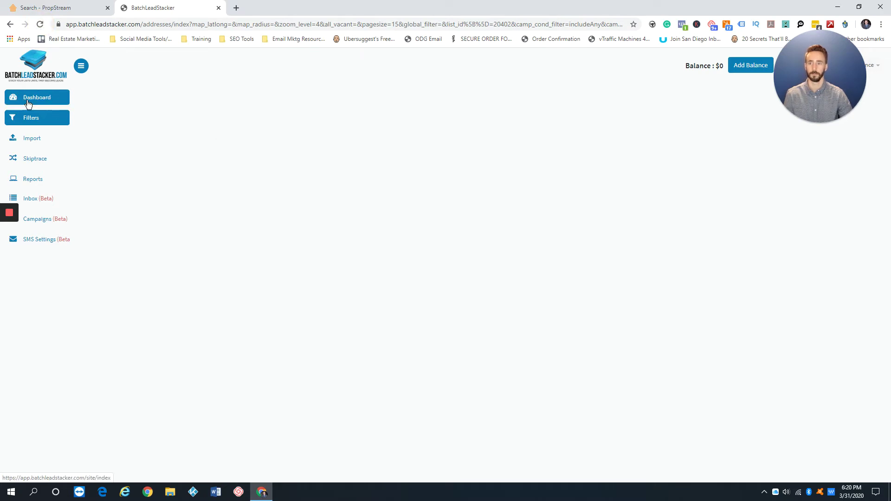
# Step: Return to the filtered address list and select all 4822 records
pyautogui.click(32, 139)
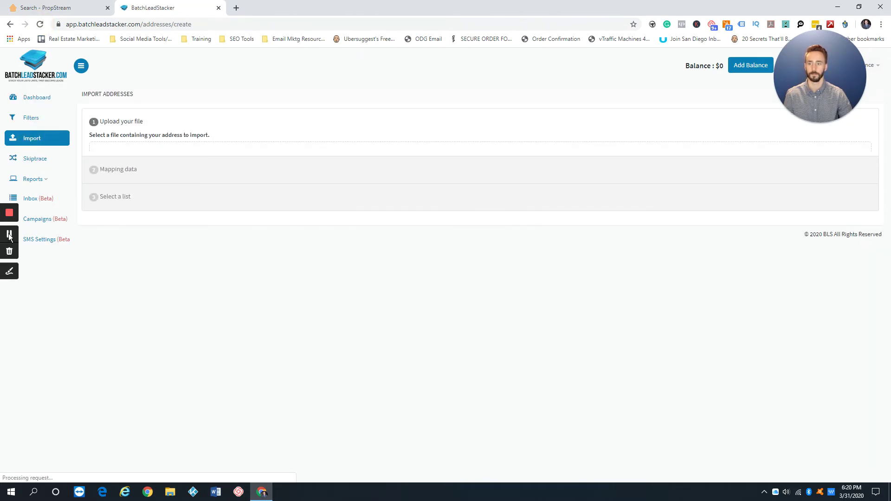
pyautogui.hotkey('alt', 'Left')
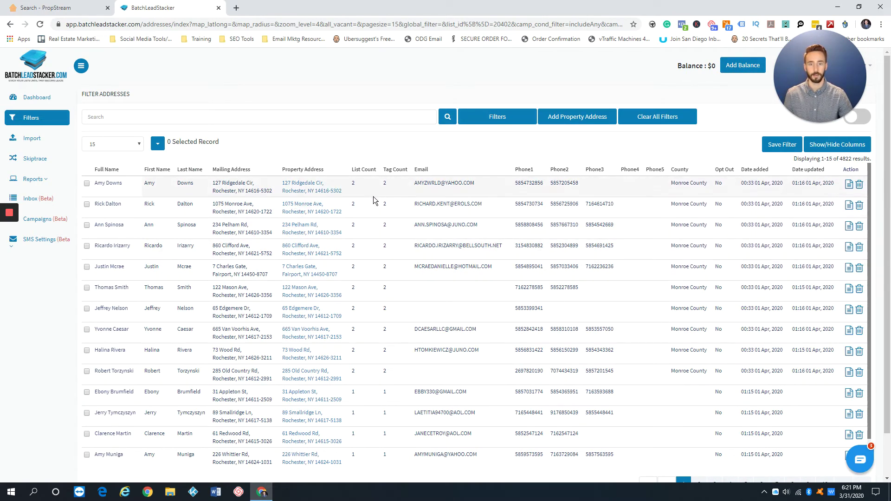
pyautogui.click(158, 144)
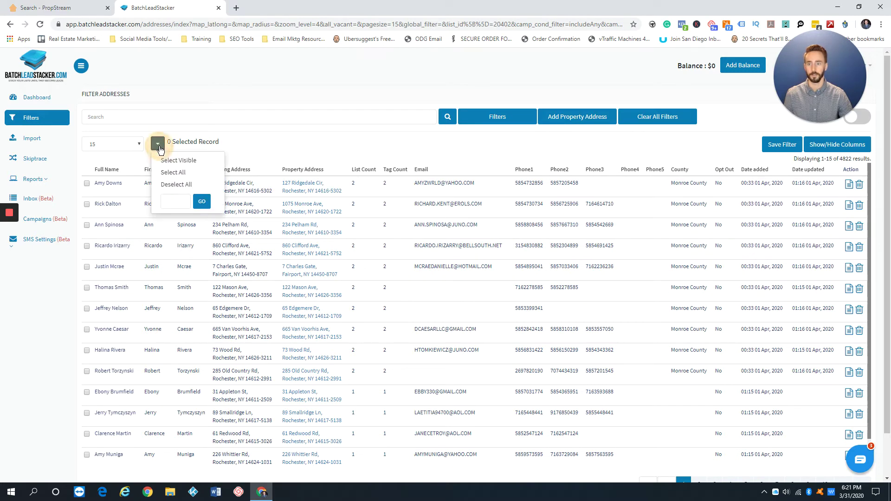
pyautogui.click(173, 173)
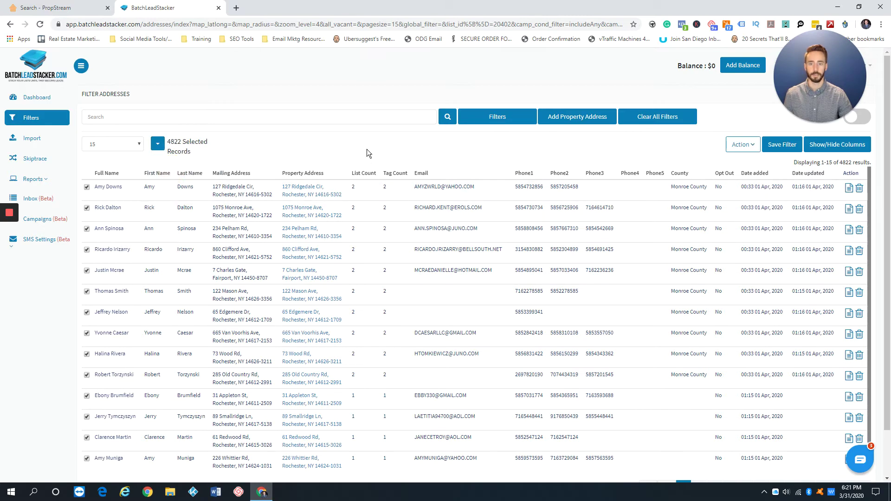
# Step: Create a new tag 'SFR' with description 'Single Family' and apply it to the selection
pyautogui.click(744, 145)
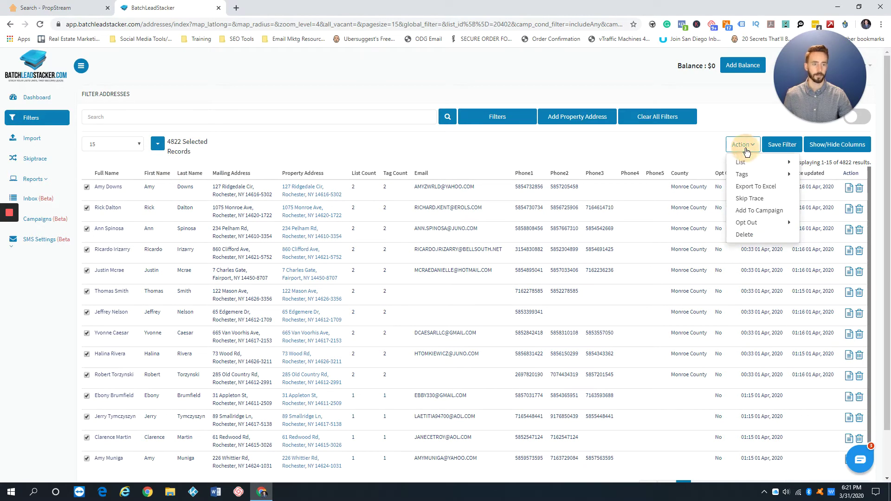
pyautogui.moveTo(744, 175)
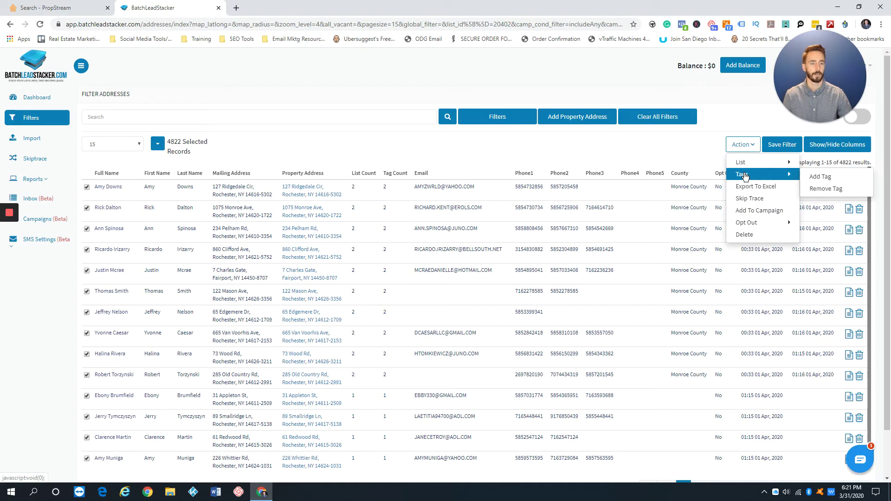
pyautogui.click(827, 175)
pyautogui.click(446, 105)
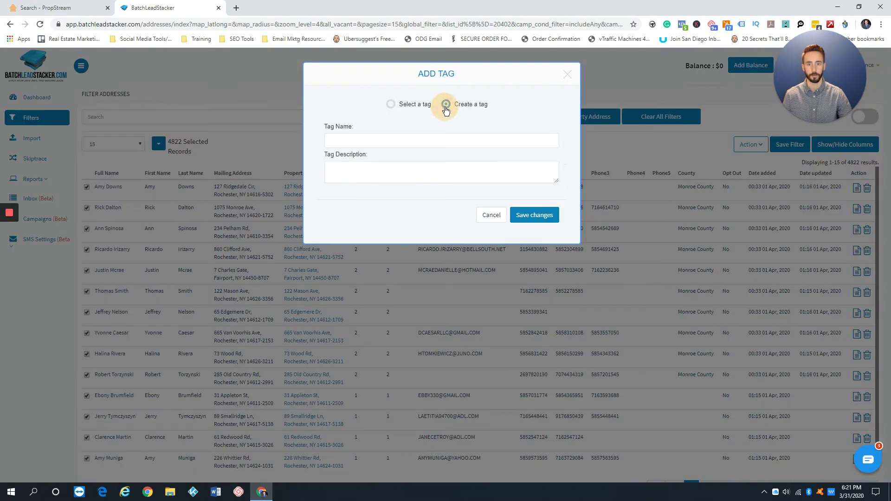
pyautogui.click(379, 138)
pyautogui.write('SFR')
pyautogui.press('Tab')
pyautogui.write('Single f Family')
pyautogui.click(545, 221)
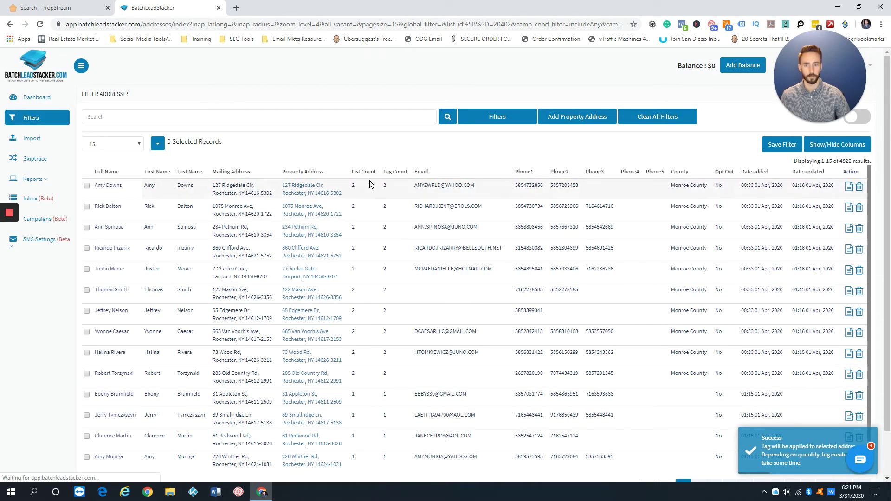
pyautogui.click(318, 193)
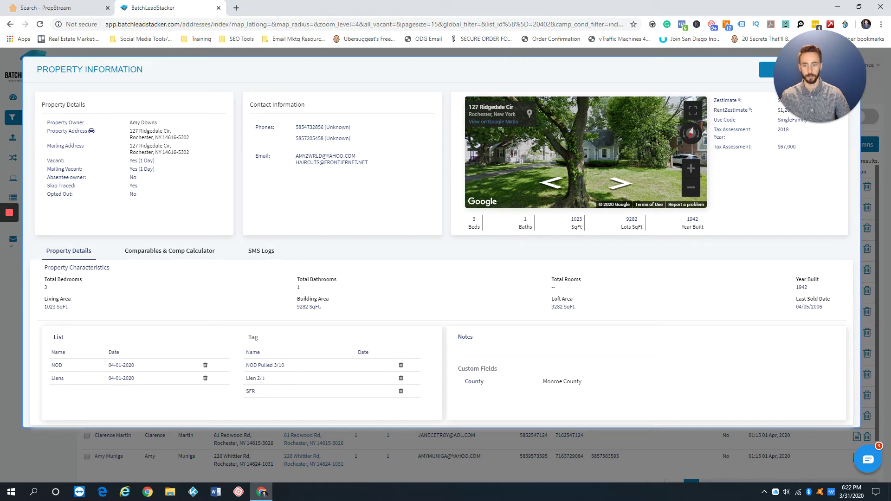
pyautogui.moveTo(244, 365); pyautogui.dragTo(285, 365)
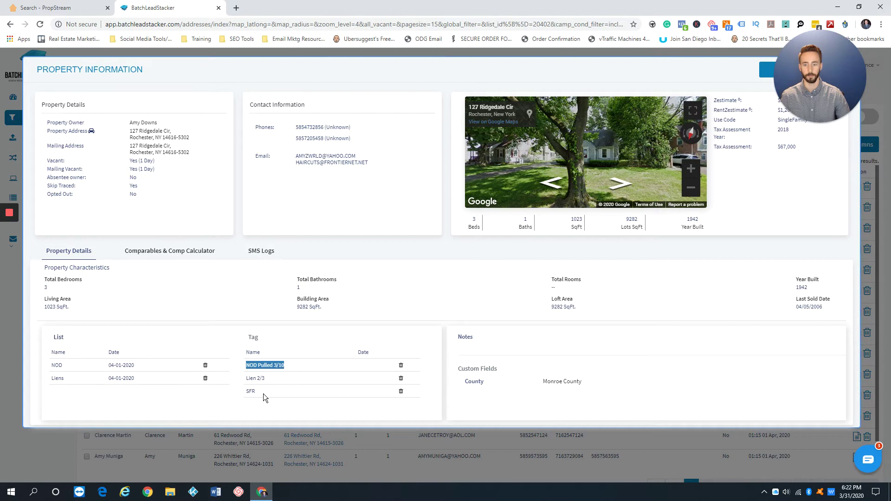
pyautogui.moveTo(263, 394); pyautogui.dragTo(233, 393)
pyautogui.click(235, 393)
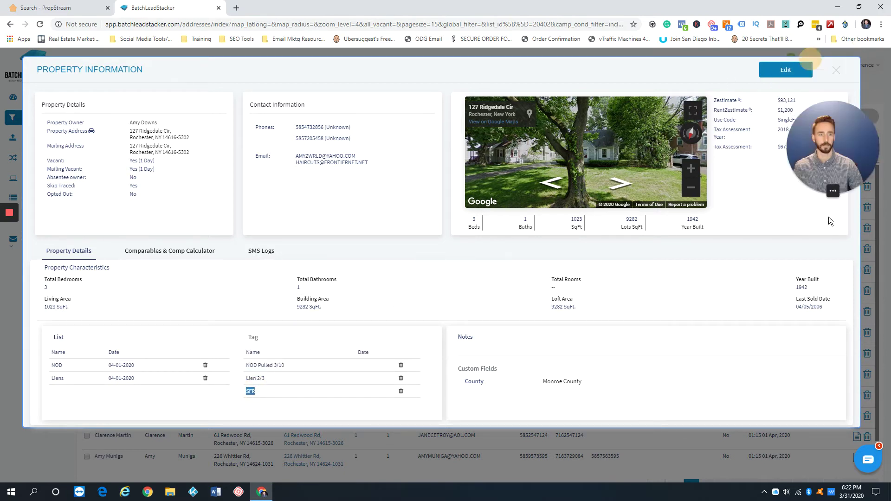
pyautogui.click(835, 71)
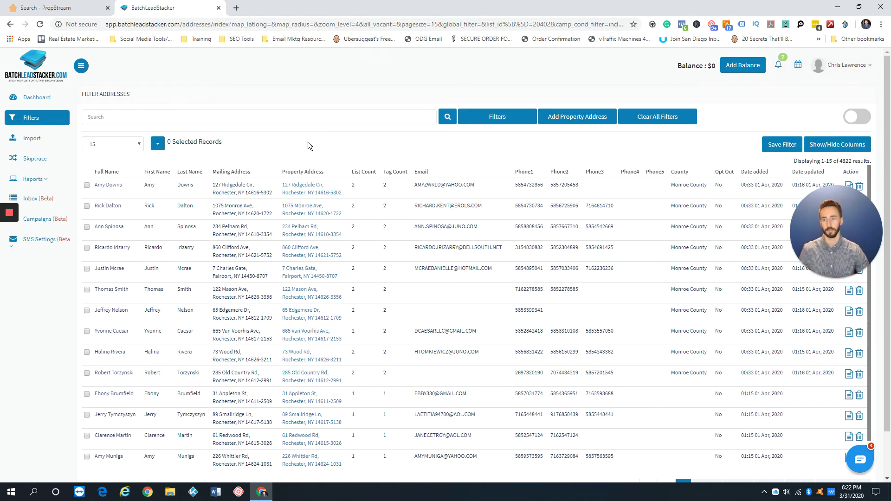
# Step: Tick the first two records, bulk-select 26 records, and show the Action menu's List options
pyautogui.click(86, 185)
pyautogui.click(87, 206)
pyautogui.click(157, 144)
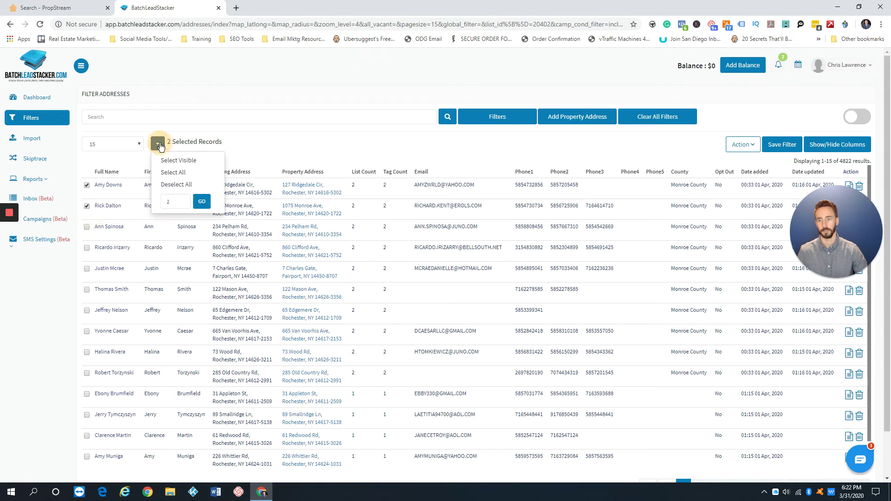
pyautogui.click(174, 172)
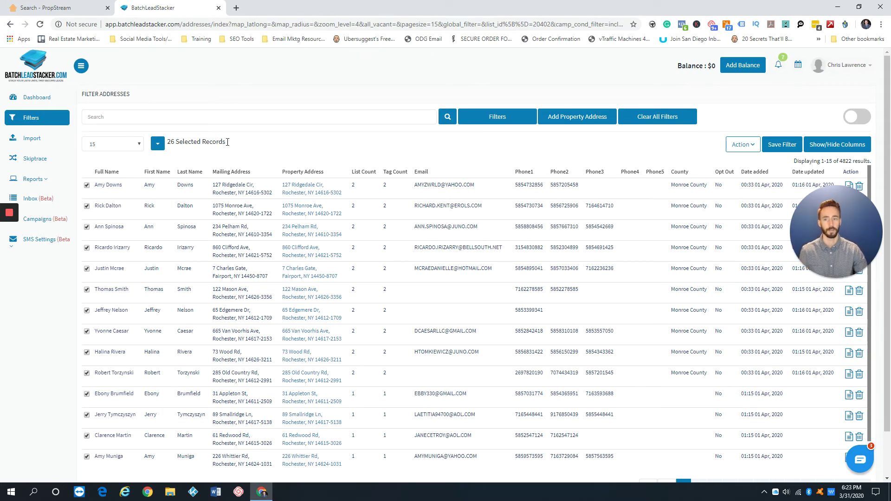
pyautogui.click(752, 148)
pyautogui.moveTo(754, 168)
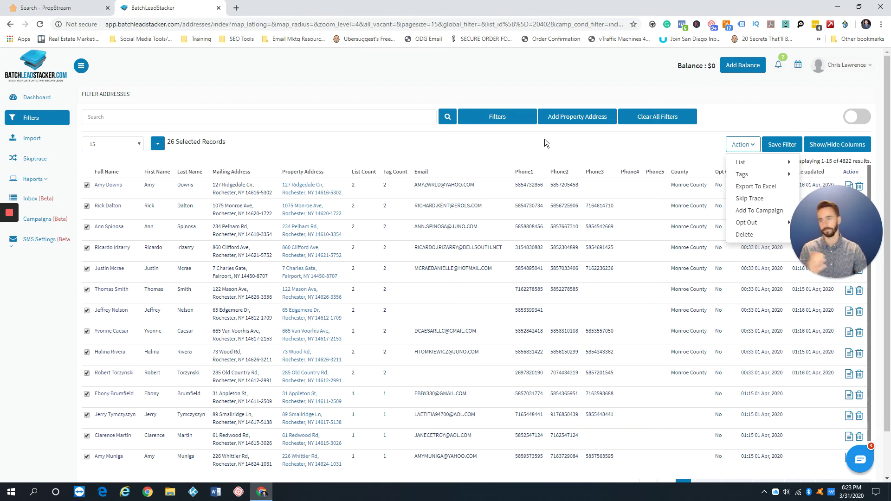
pyautogui.click(80, 11)
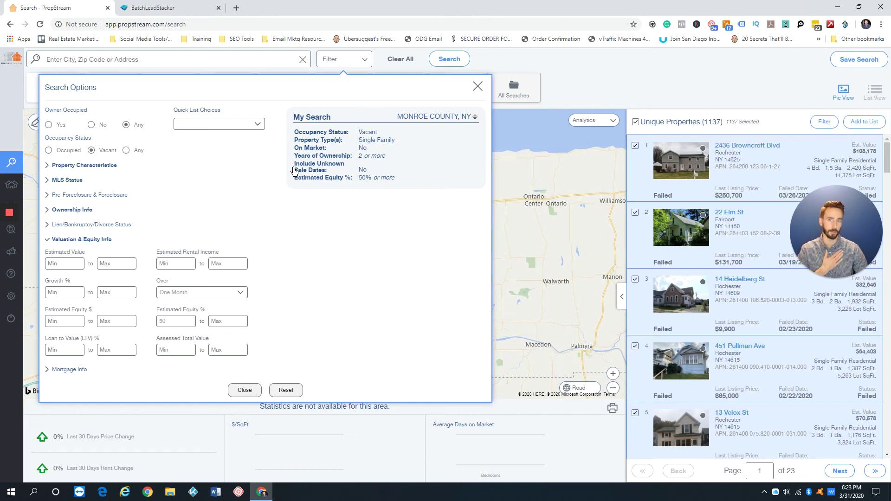
pyautogui.hotkey('ctrl', 'Tab')
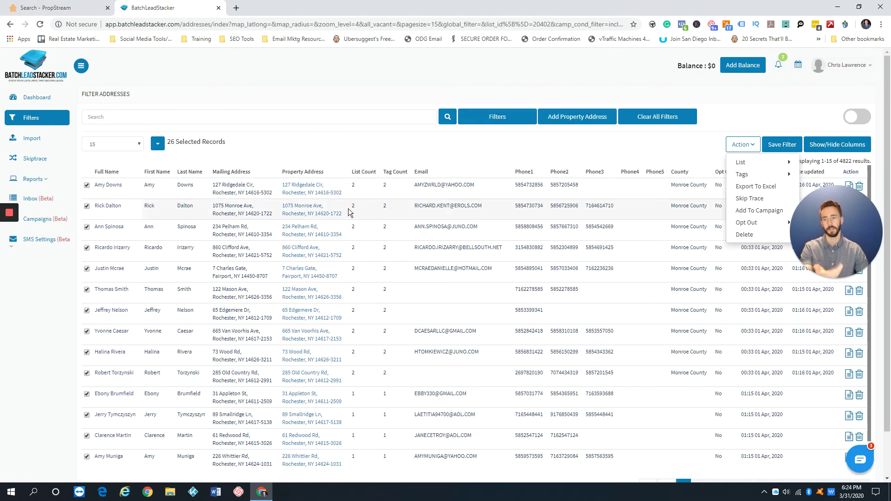